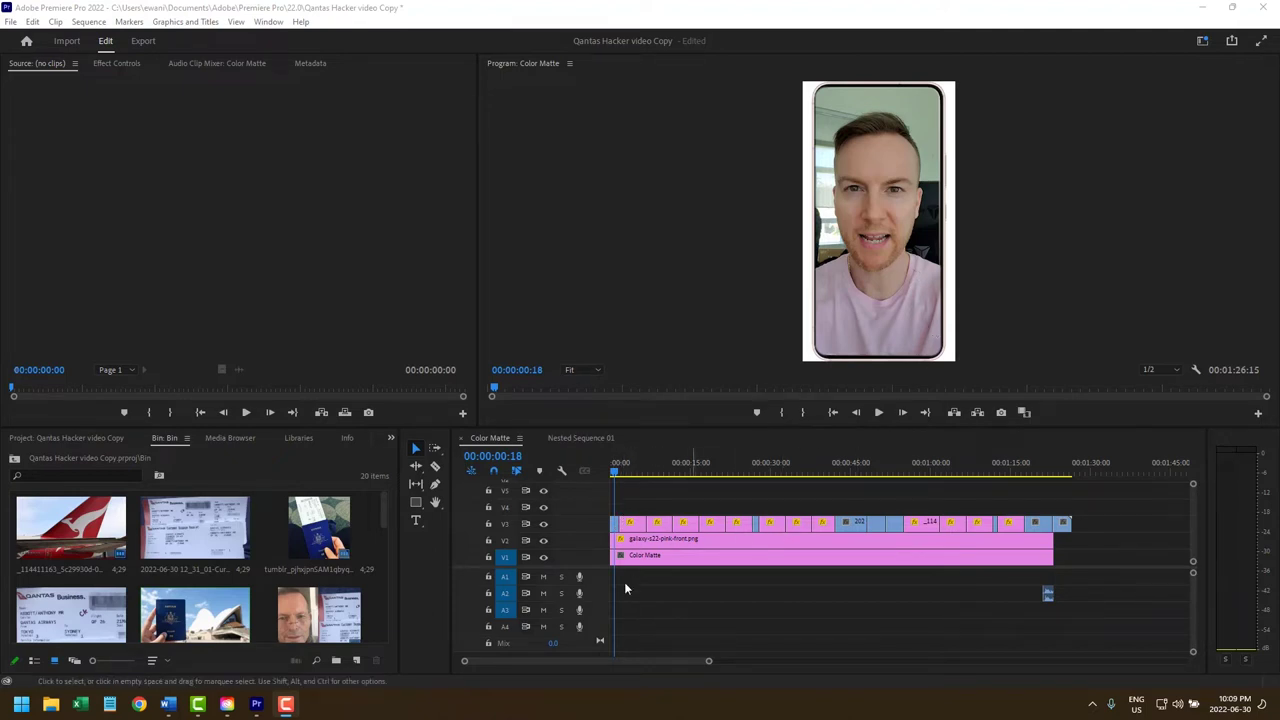
Hide and reshow the V3 face video to check the phone, then scrub ahead.
{"action": "left_click", "coordinate": [543, 524]}
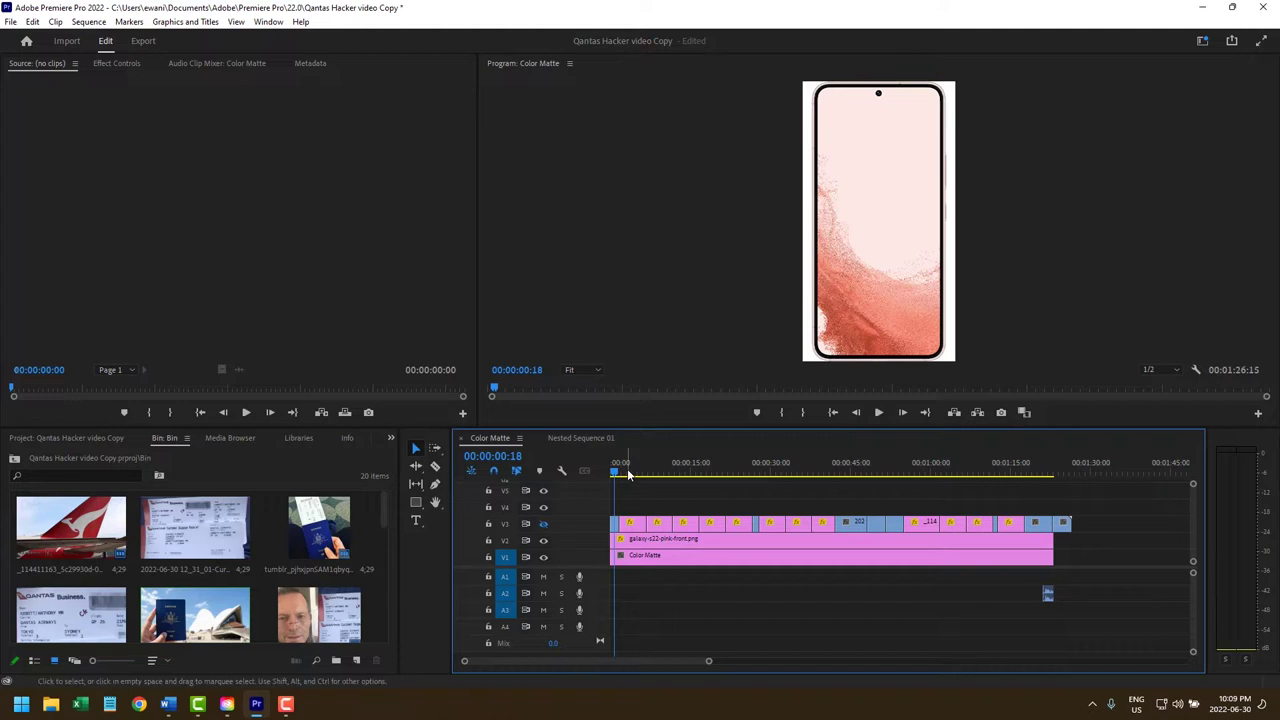
{"action": "left_click", "coordinate": [543, 524]}
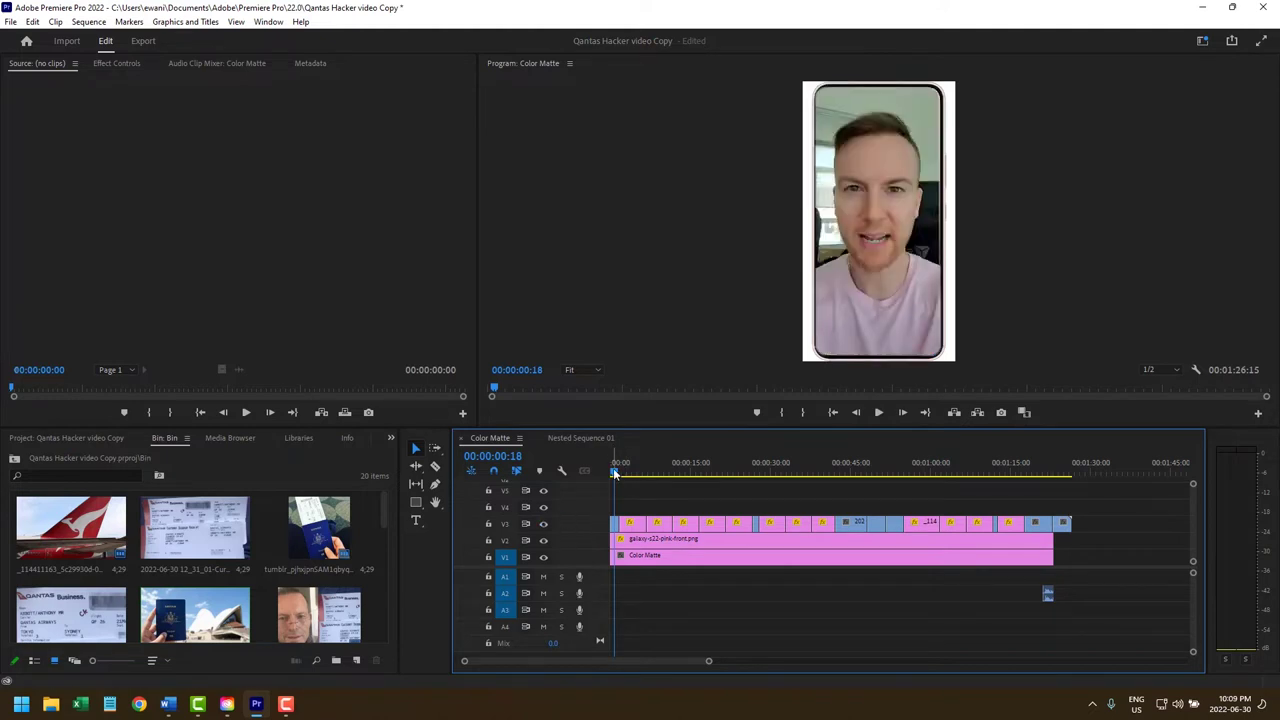
{"action": "mouse_move", "coordinate": [620, 470]}
{"action": "left_mouse_down"}
{"action": "mouse_move", "coordinate": [675, 475]}
{"action": "mouse_move", "coordinate": [611, 484]}
{"action": "left_mouse_up"}
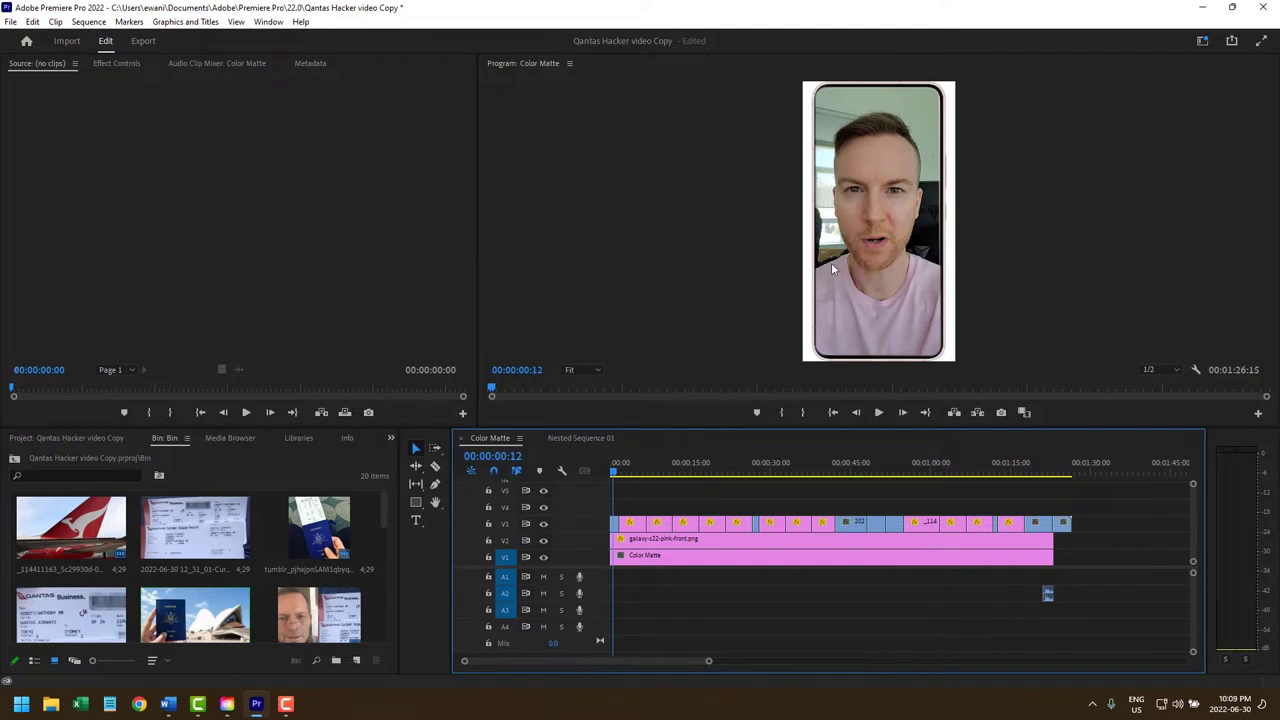
Show the first face clip's Mask (1) outline in the Program monitor, then select all V3 clips.
{"action": "left_click", "coordinate": [617, 528]}
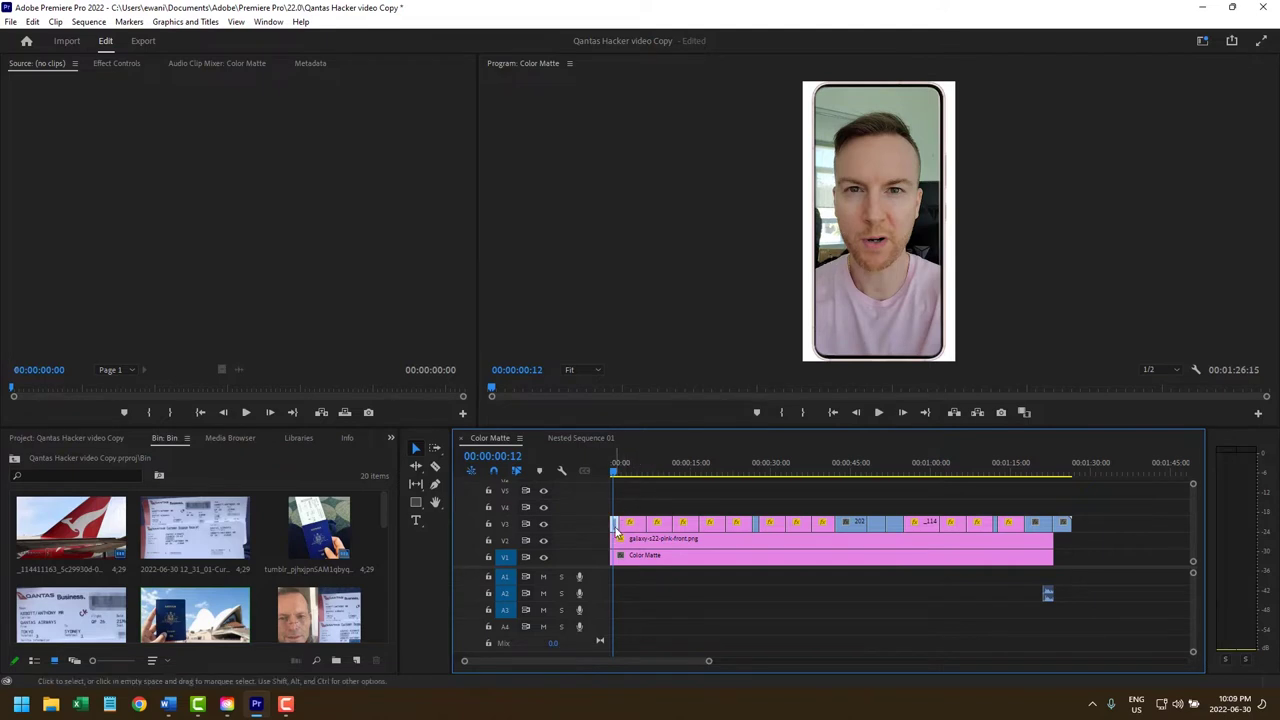
{"action": "left_click", "coordinate": [102, 60]}
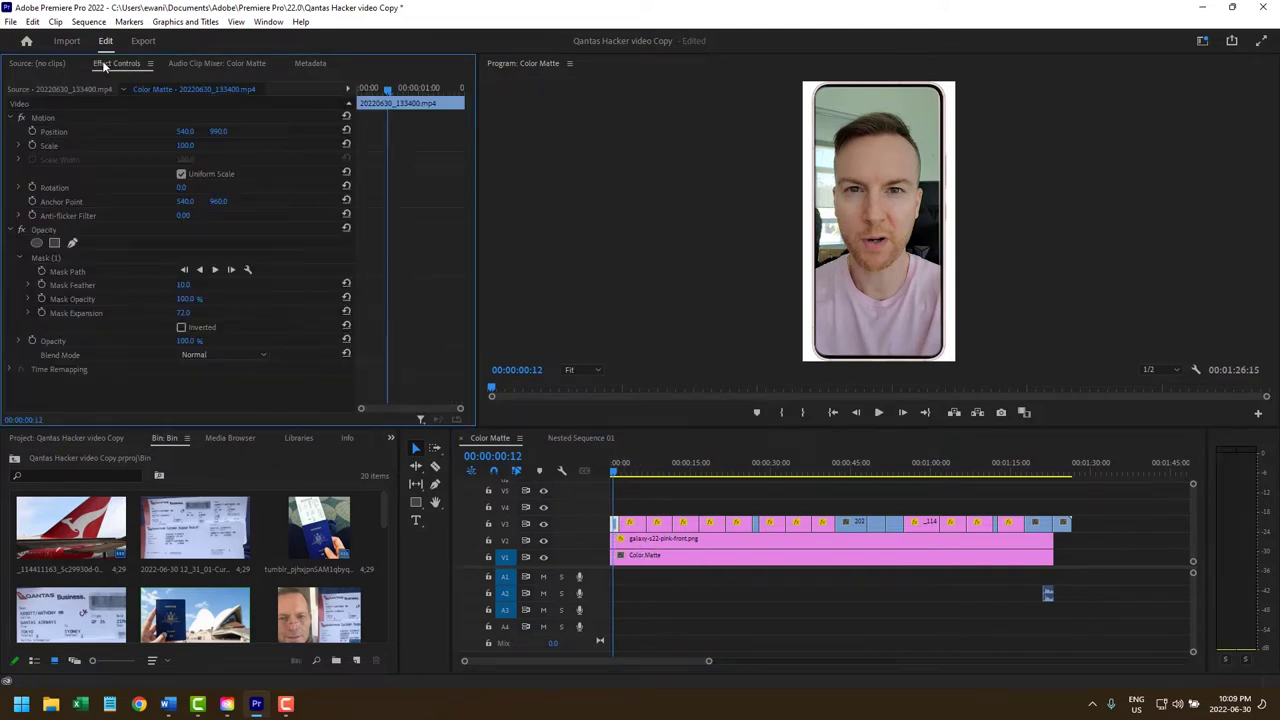
{"action": "left_click", "coordinate": [69, 256]}
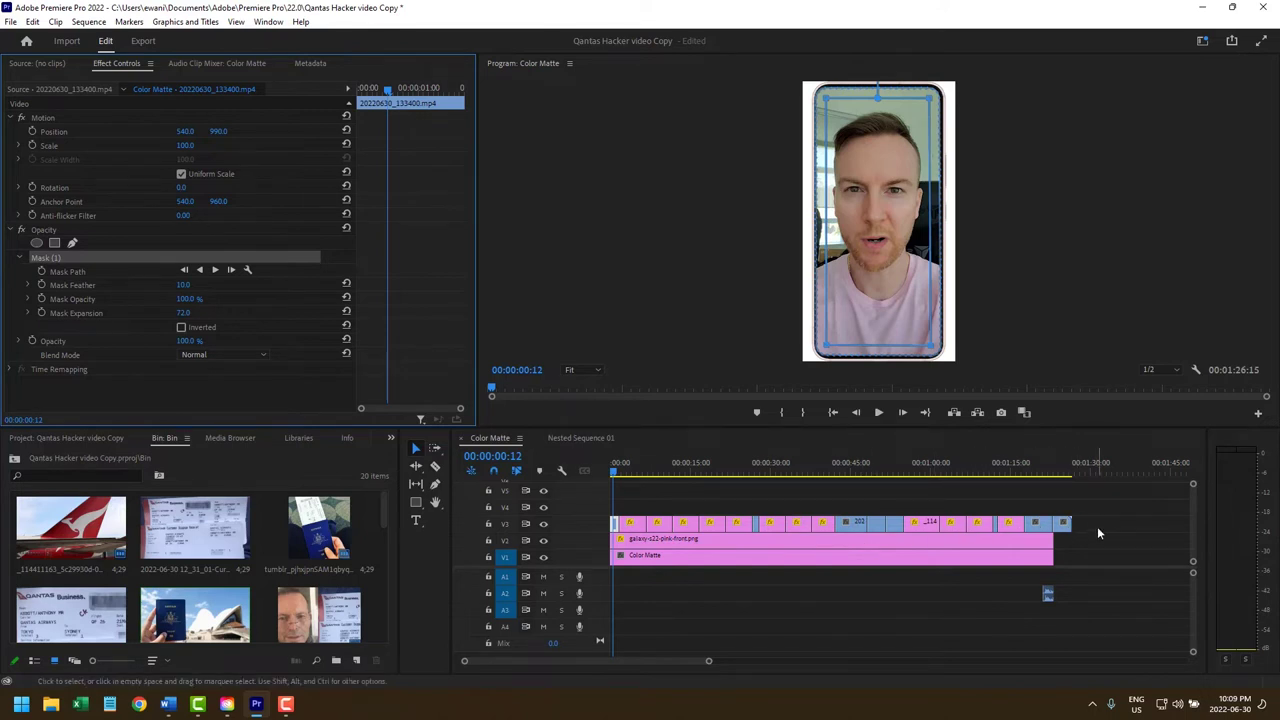
{"action": "left_click_drag", "start_coordinate": [1098, 532], "coordinate": [615, 499]}
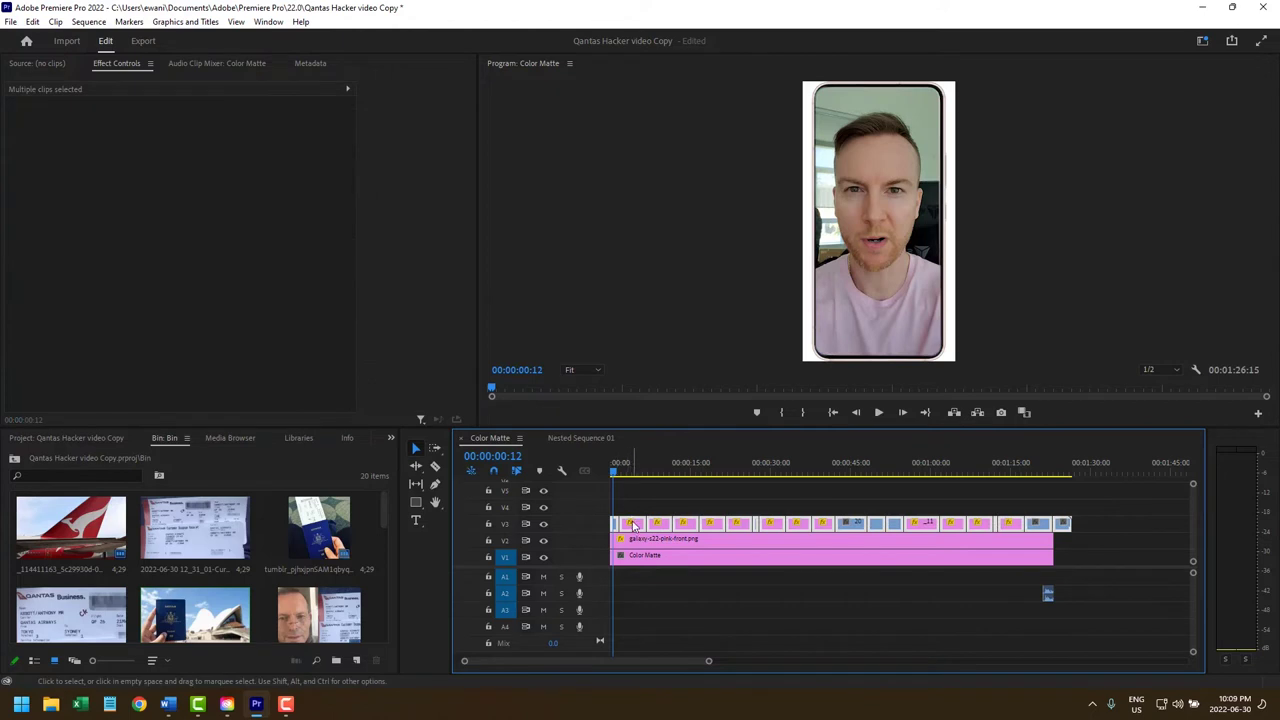
Group the selected V3 clips and slide the group back to the sequence start.
{"action": "right_click", "coordinate": [643, 530]}
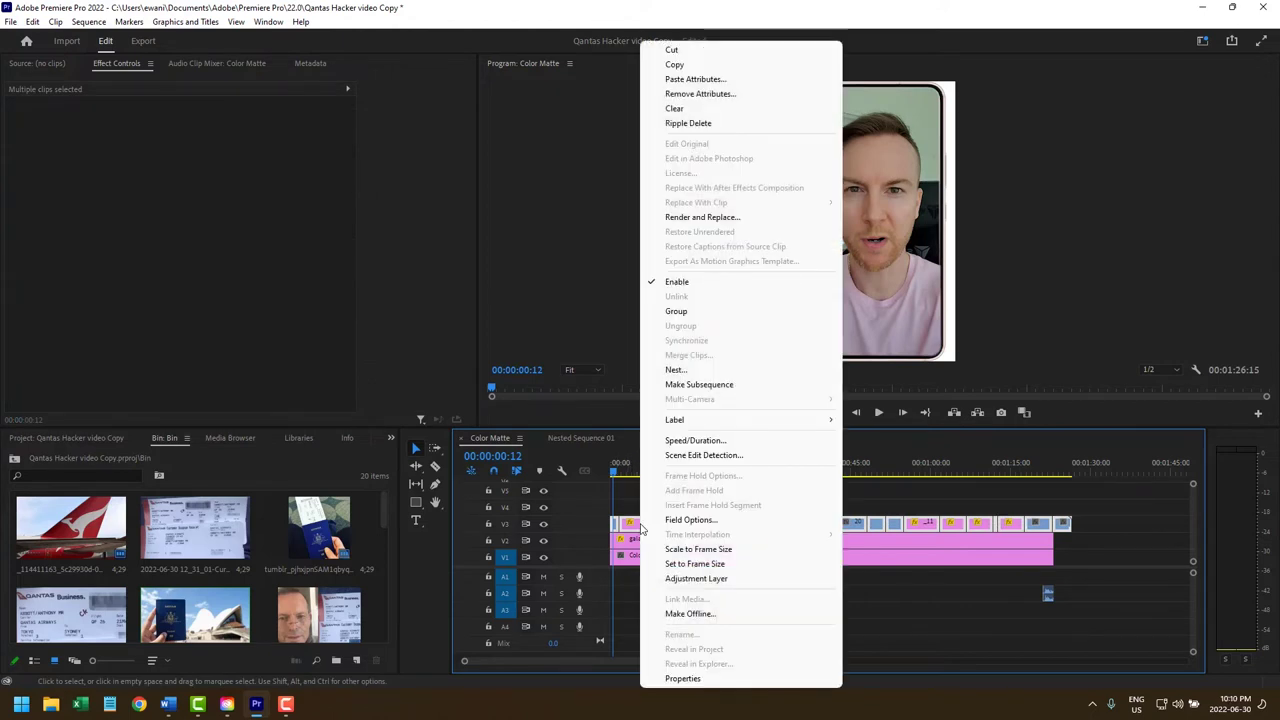
{"action": "left_click", "coordinate": [697, 313]}
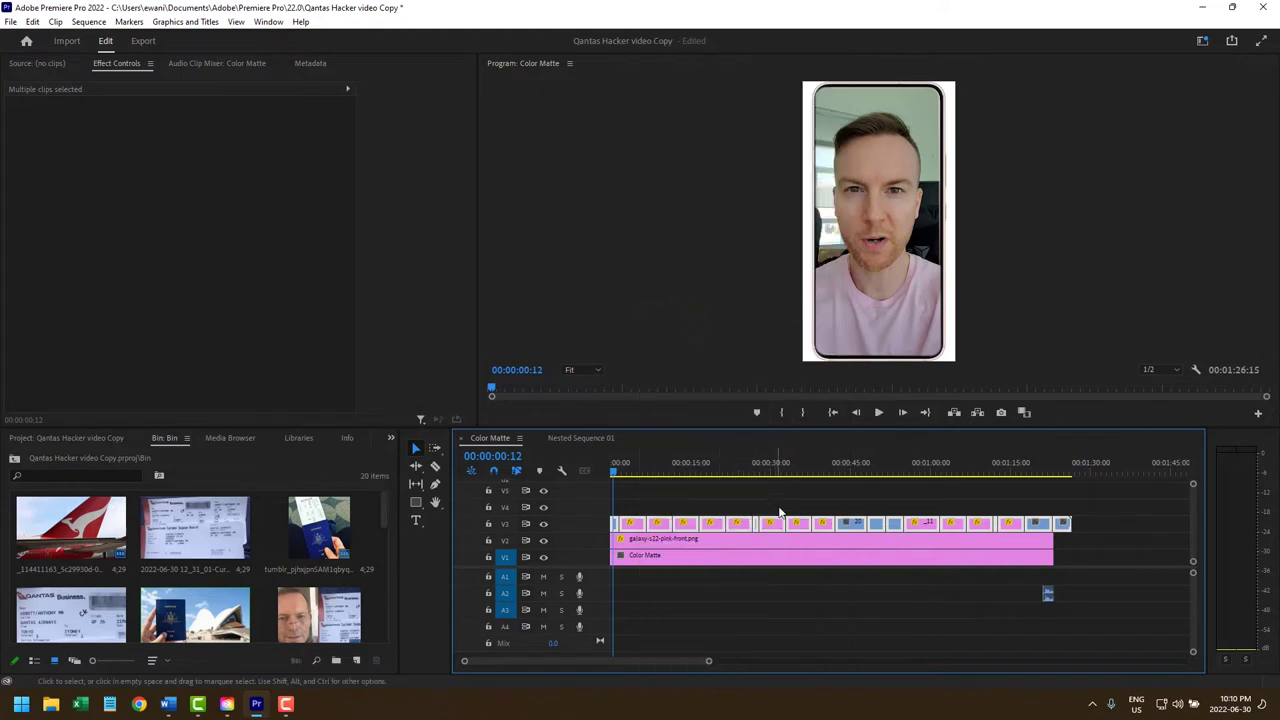
{"action": "left_click_drag", "start_coordinate": [797, 521], "coordinate": [724, 521]}
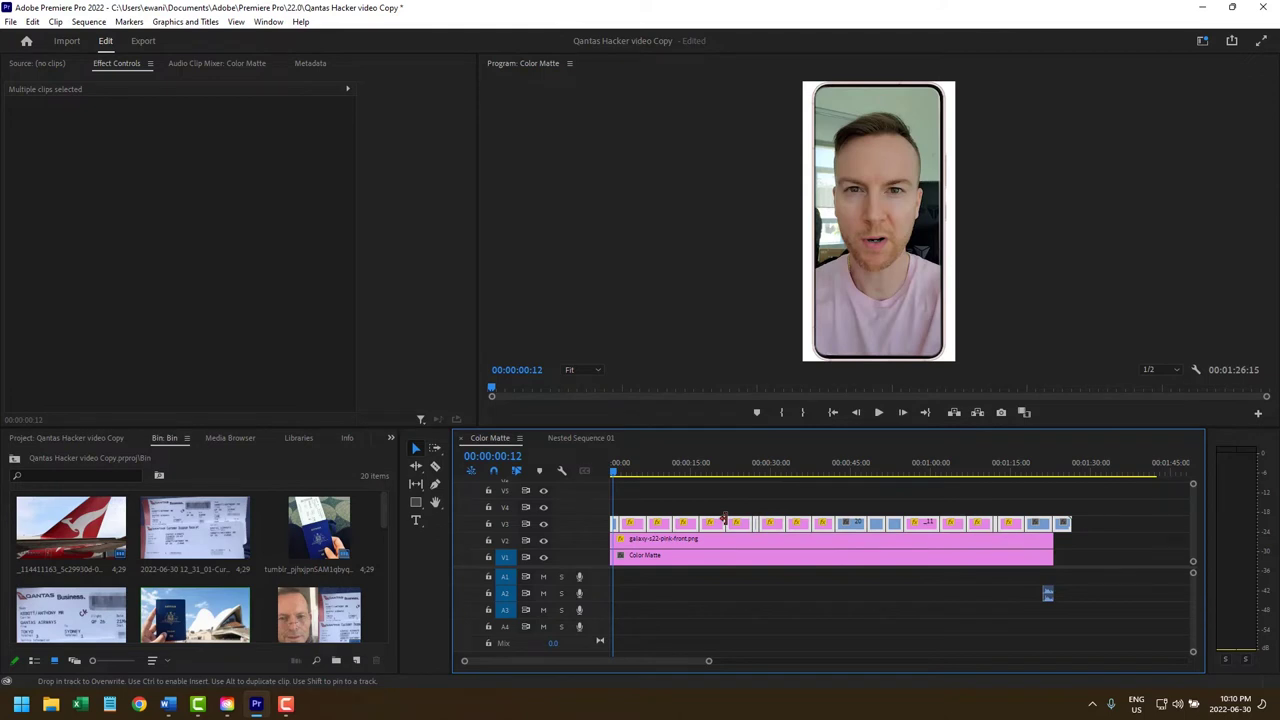
{"action": "left_click_drag", "start_coordinate": [773, 522], "coordinate": [724, 521]}
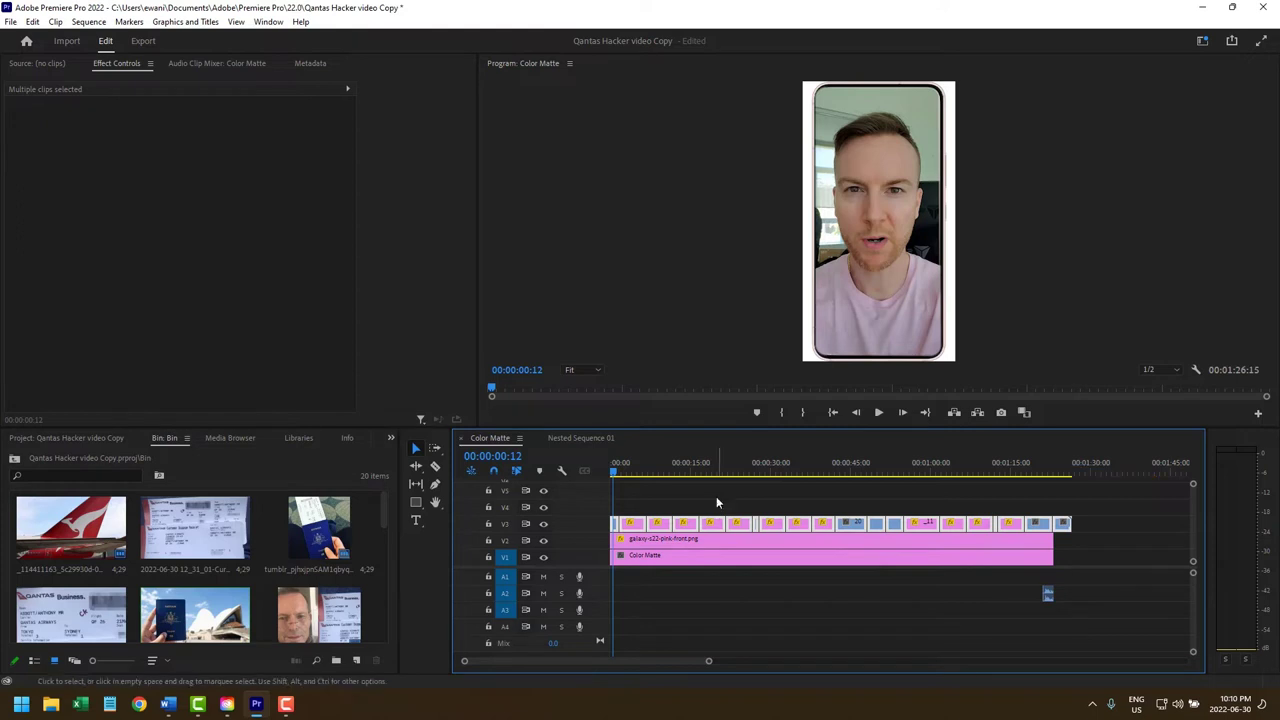
Place a new 1080×1980 adjustment layer on V4 at the start, then reselect the V3 clips.
{"action": "left_click", "coordinate": [712, 507]}
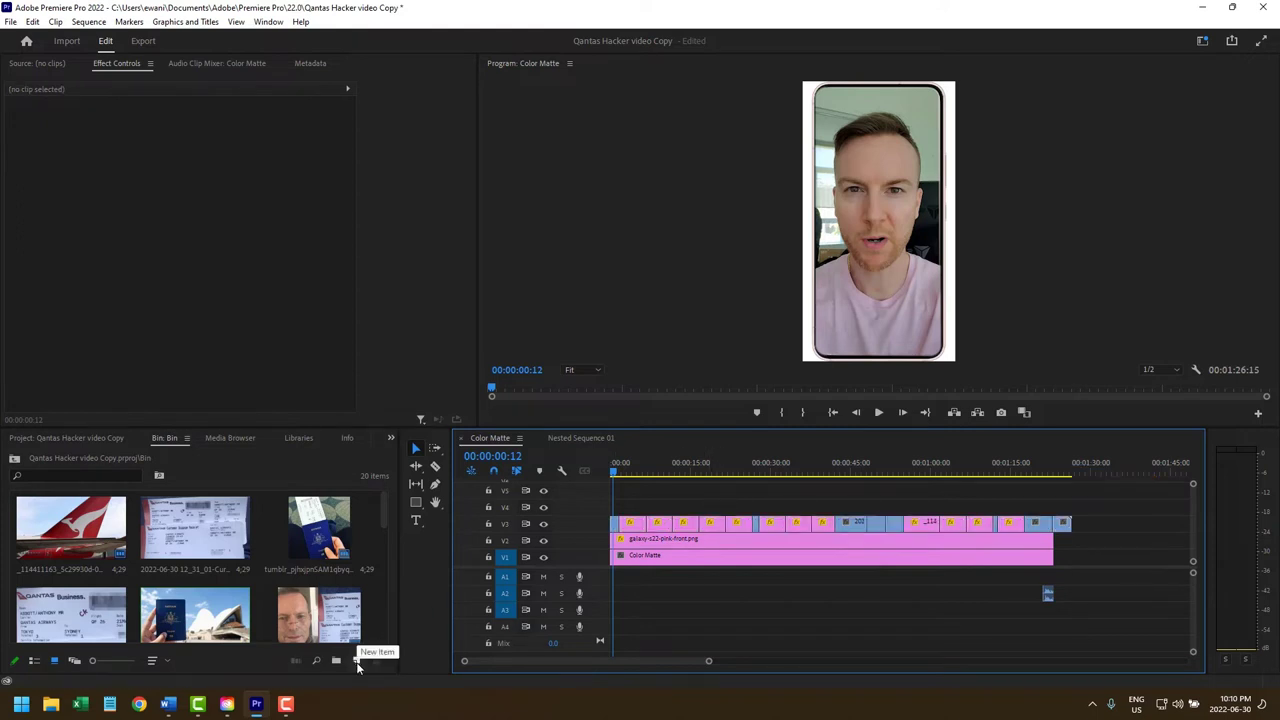
{"action": "left_click", "coordinate": [358, 667]}
{"action": "left_click", "coordinate": [409, 577]}
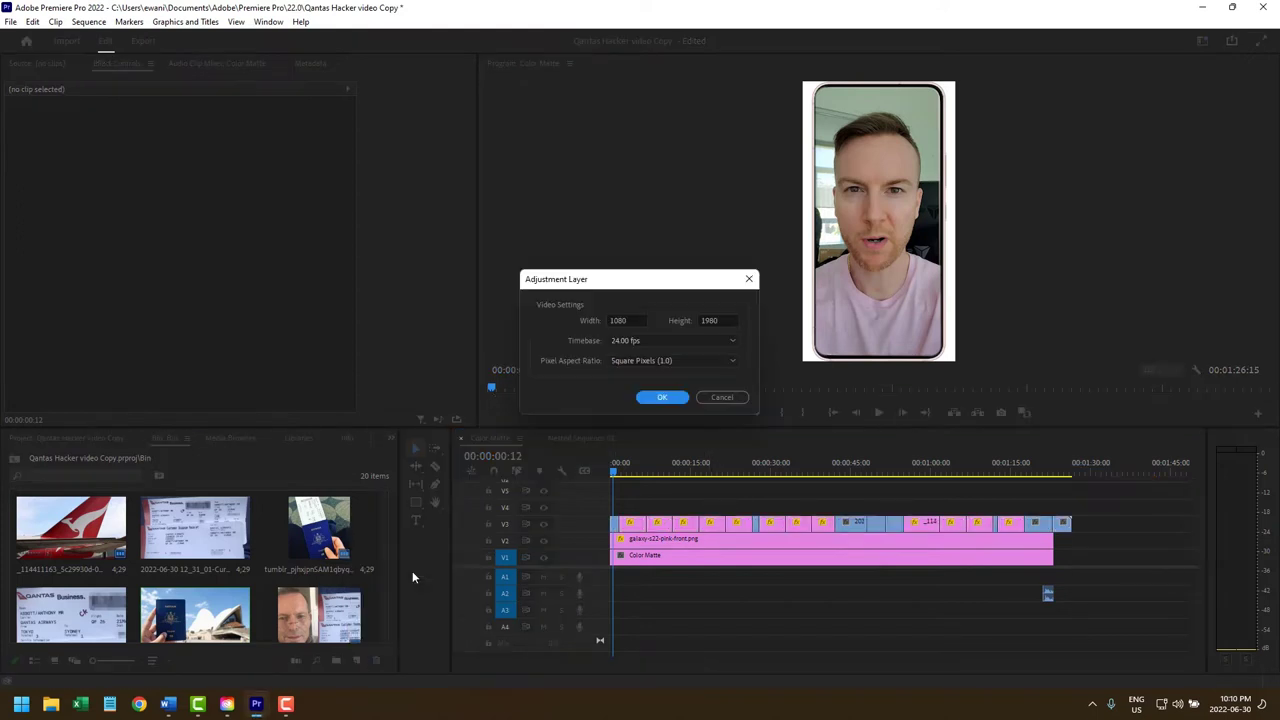
{"action": "left_click", "coordinate": [662, 397]}
{"action": "left_click_drag", "start_coordinate": [288, 625], "coordinate": [1070, 517]}
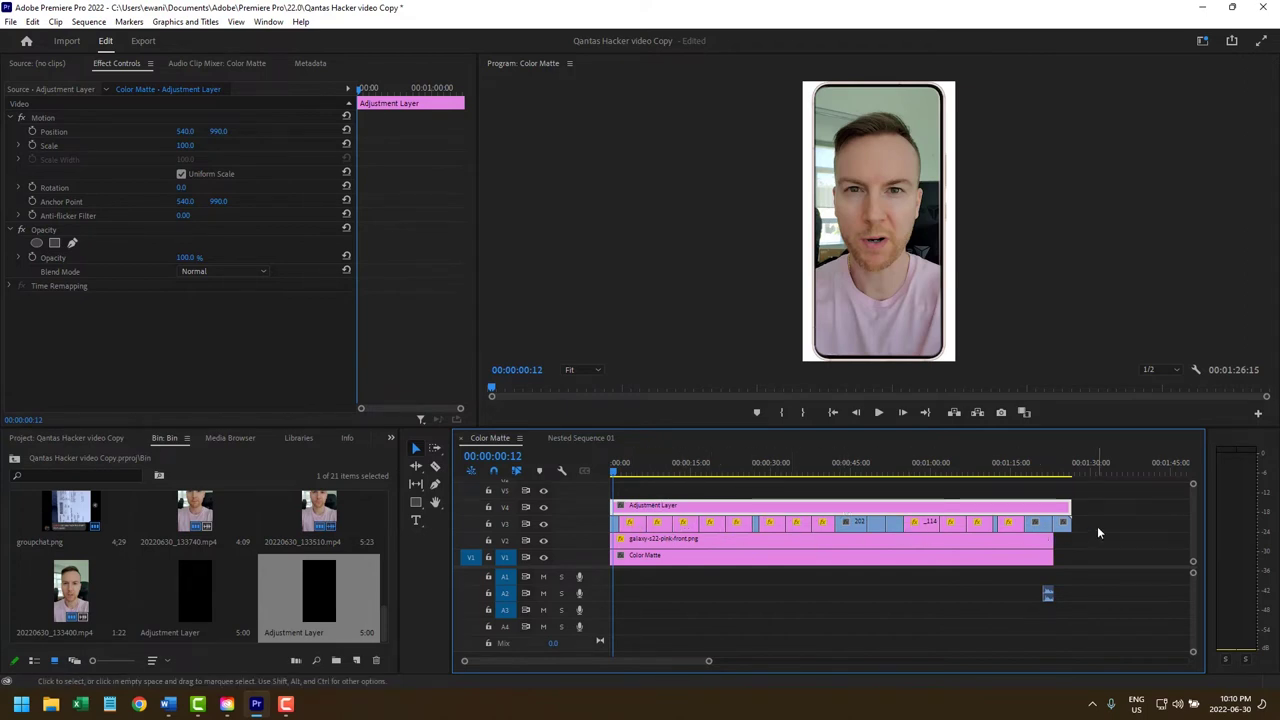
{"action": "left_click_drag", "start_coordinate": [1097, 527], "coordinate": [1028, 527]}
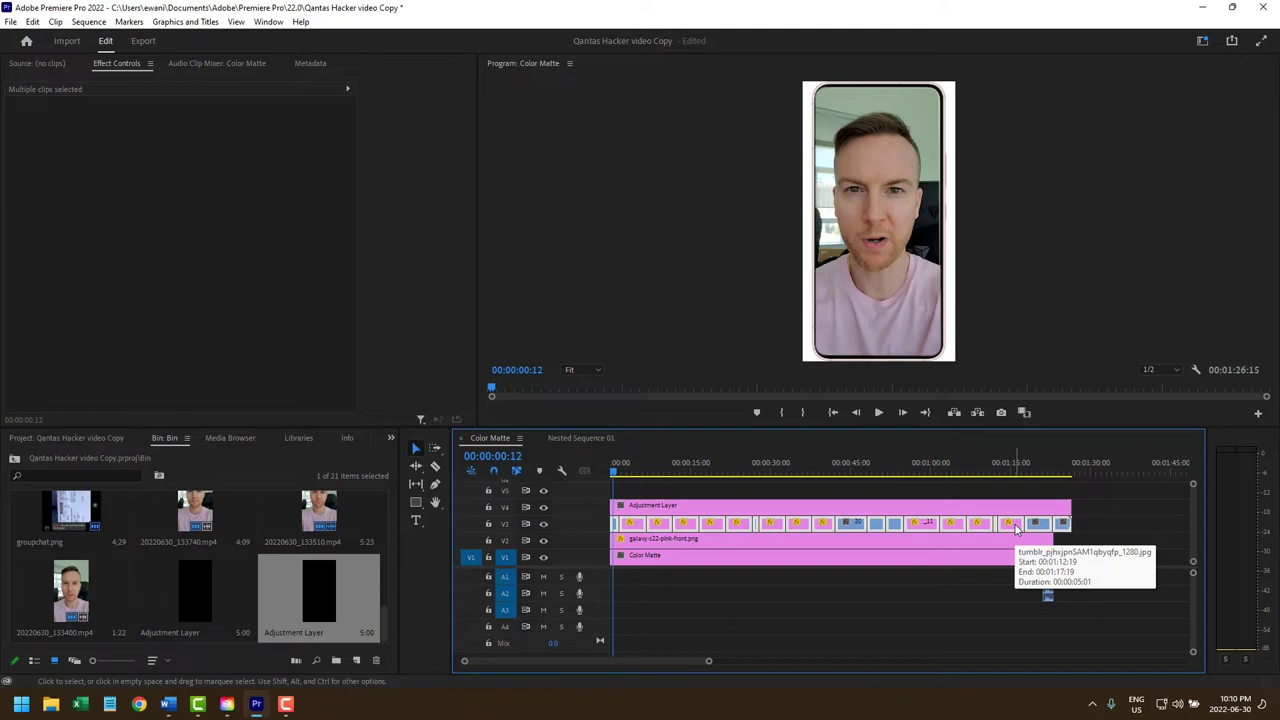
Nest the selected V3 clips into one clip named 'Nested Sequence 02'.
{"action": "right_click", "coordinate": [1015, 528]}
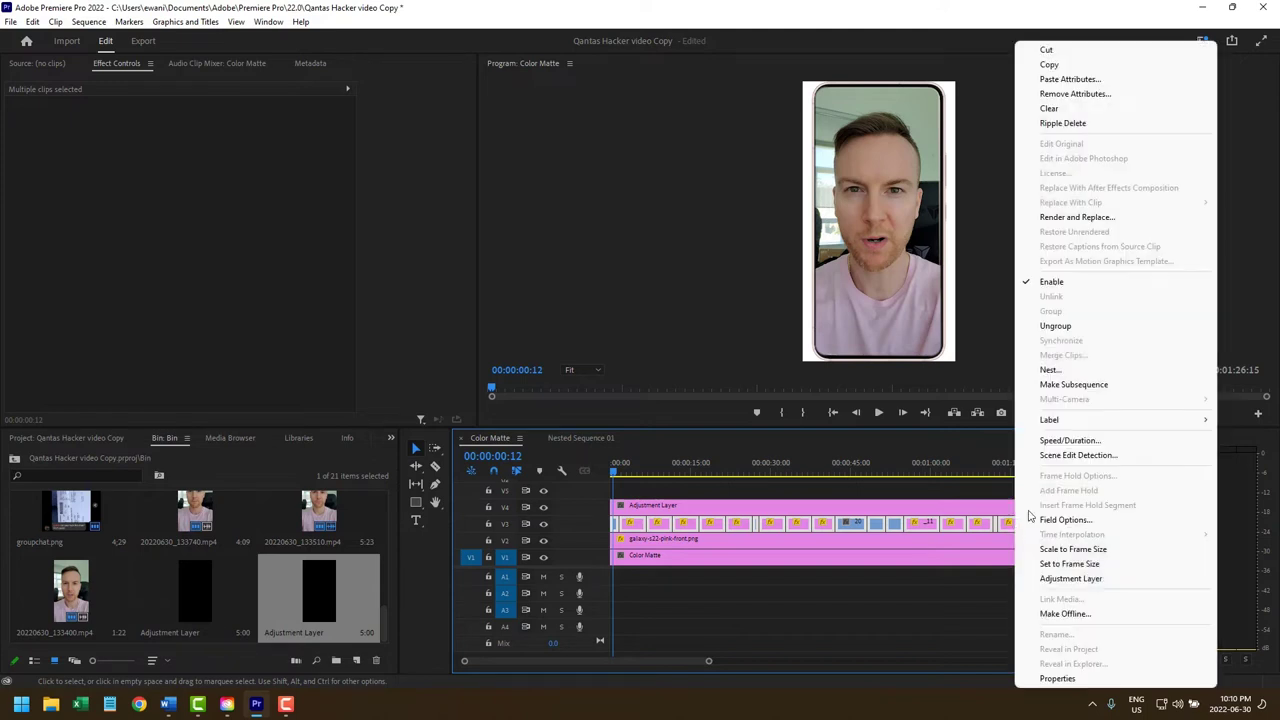
{"action": "left_click", "coordinate": [1066, 370]}
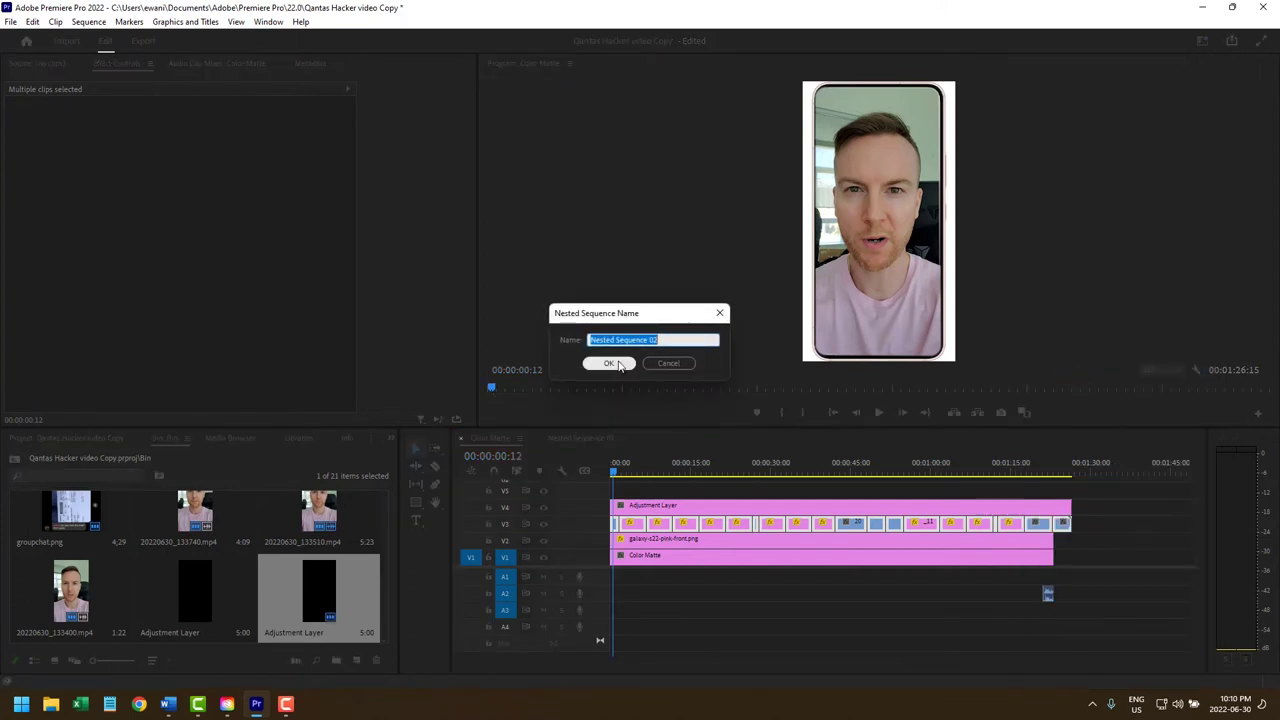
{"action": "left_click", "coordinate": [612, 363]}
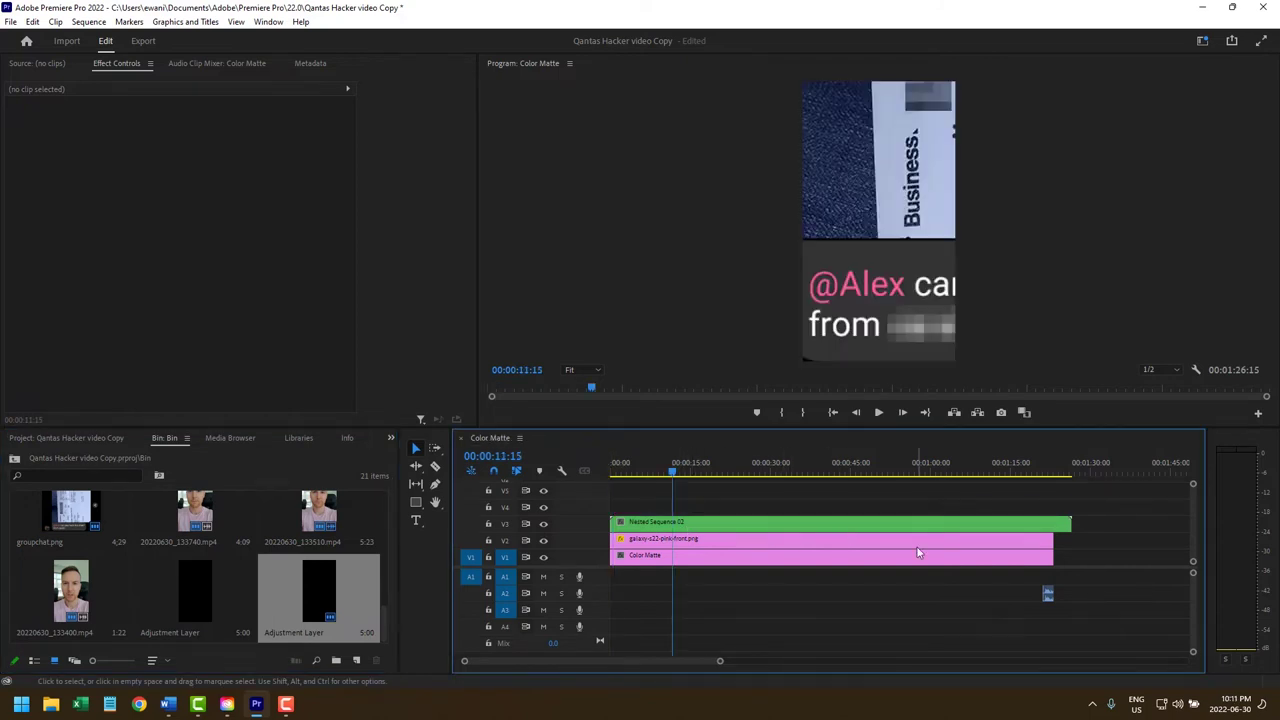
Inspect Nested Sequence 02's clips, then return to Color Matte and close the nested tab.
{"action": "double_click", "coordinate": [726, 524]}
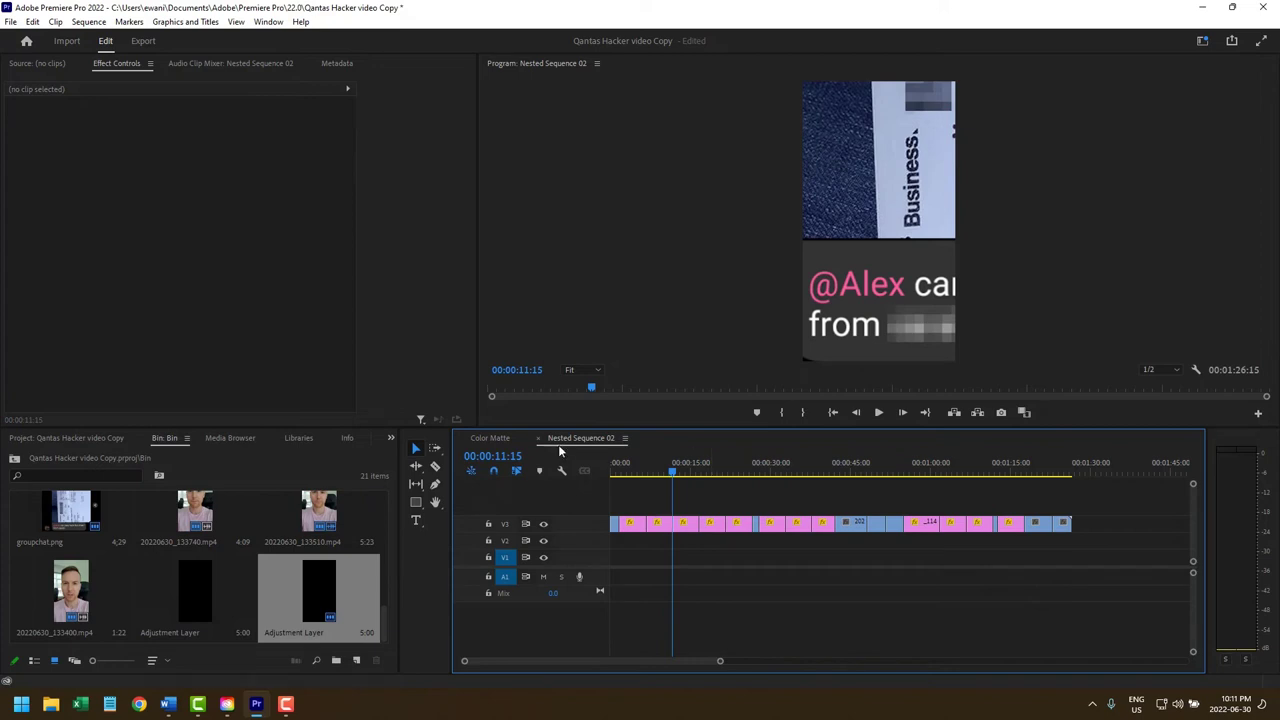
{"action": "left_click", "coordinate": [506, 437]}
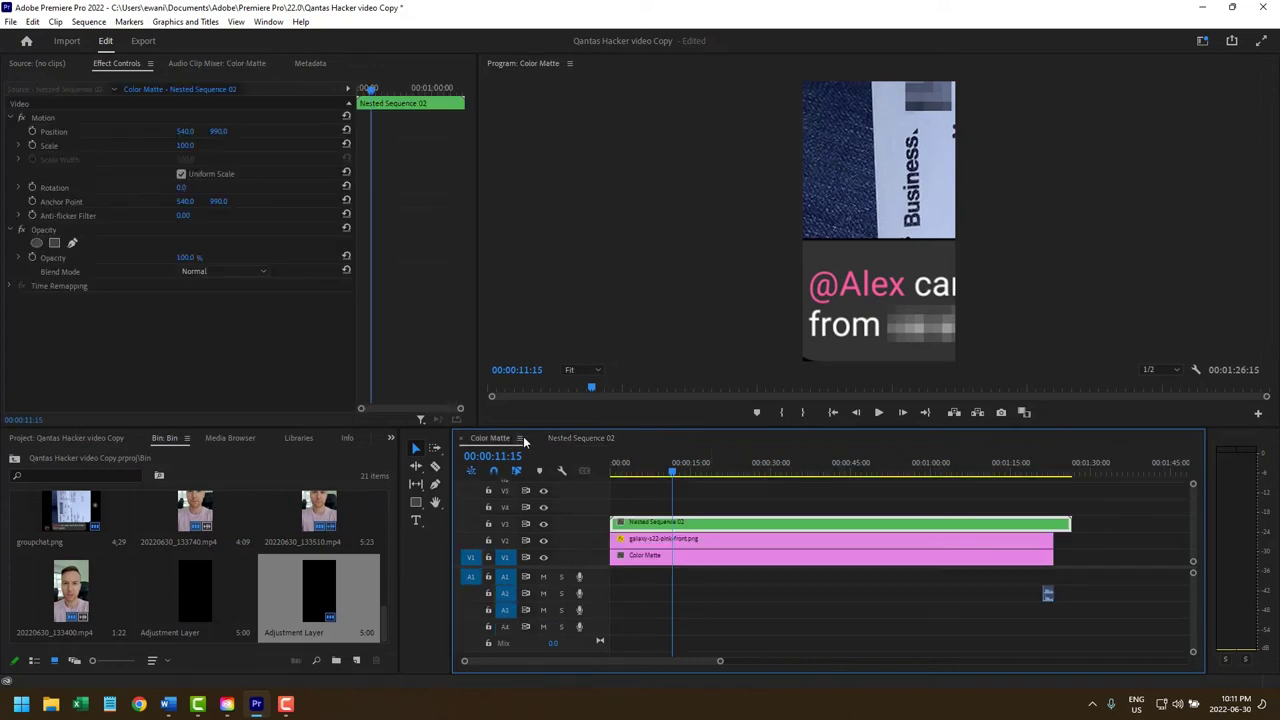
{"action": "left_click", "coordinate": [540, 437]}
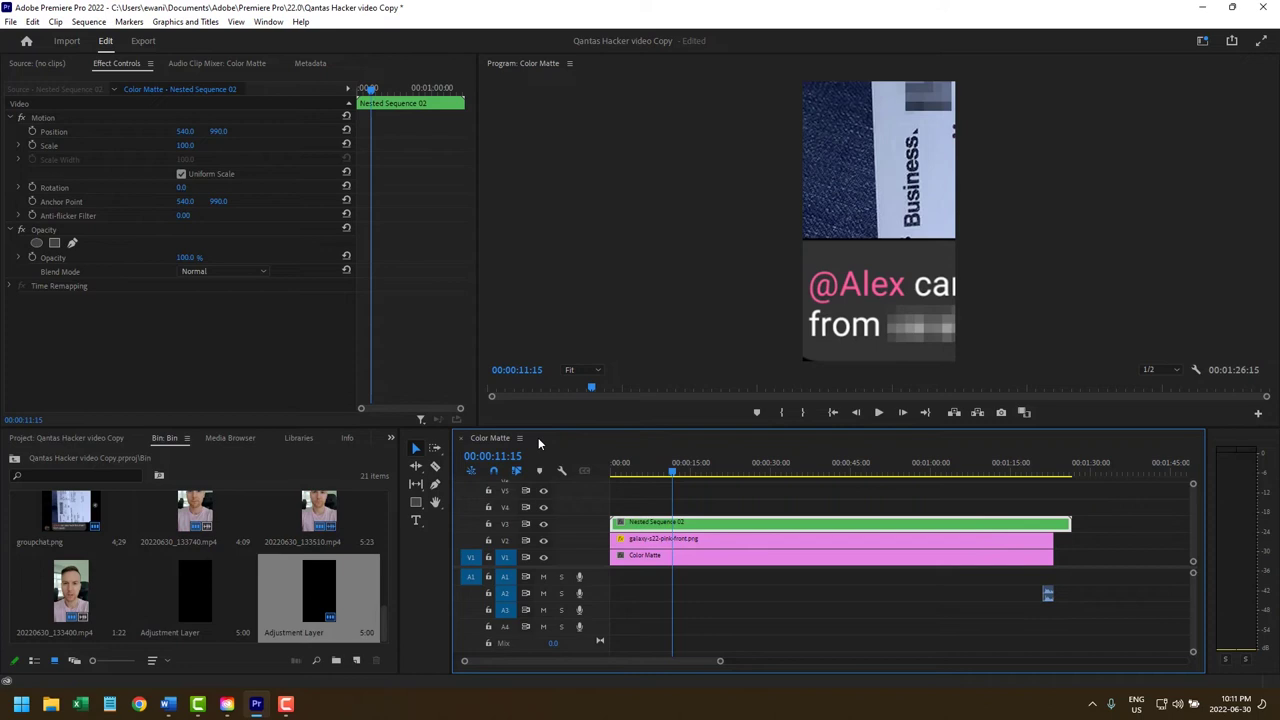
Add a four-point polygon mask with 97 expansion and pull its top corners to the phone's top corners.
{"action": "left_click", "coordinate": [54, 243]}
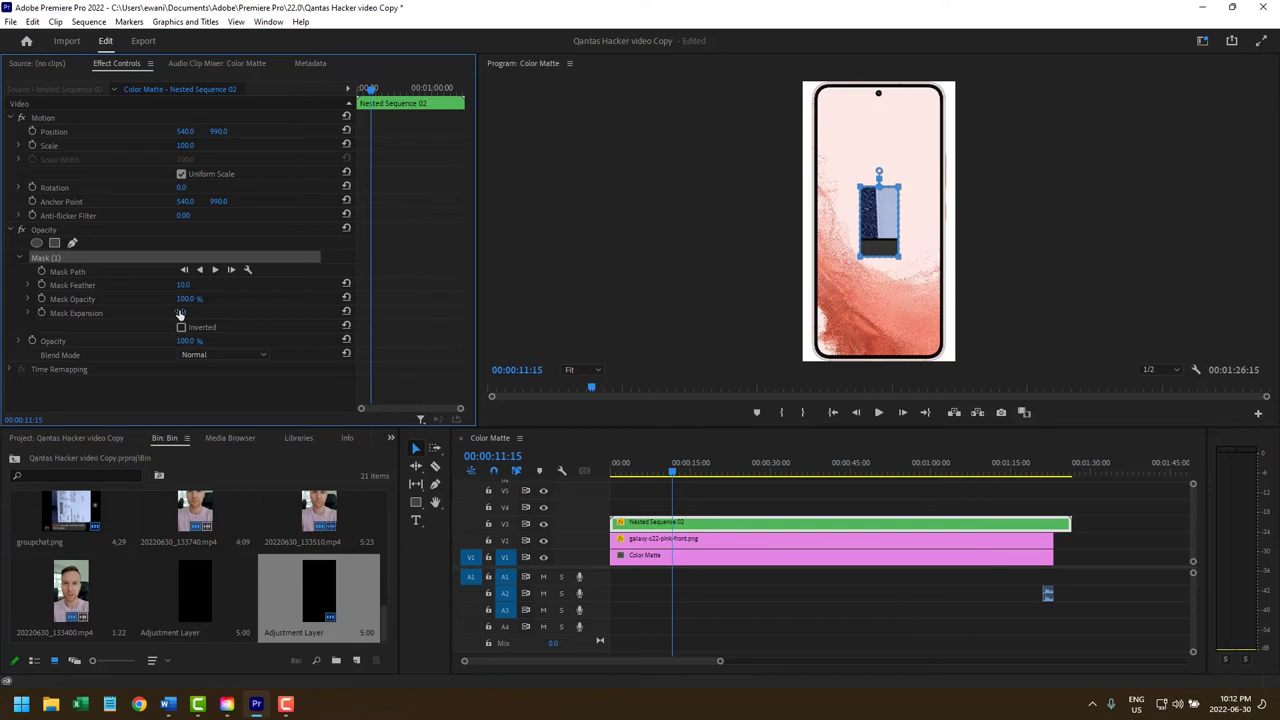
{"action": "left_click_drag", "start_coordinate": [179, 313], "coordinate": [276, 313]}
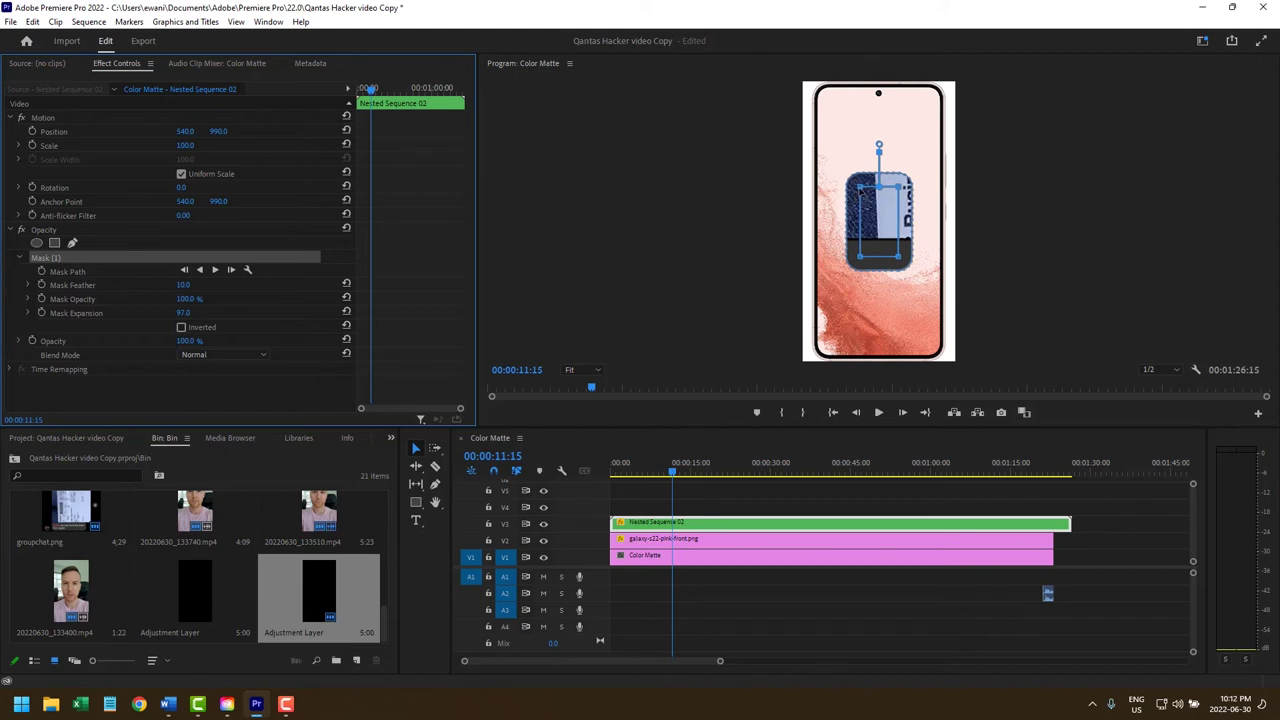
{"action": "left_click_drag", "start_coordinate": [858, 186], "coordinate": [830, 98]}
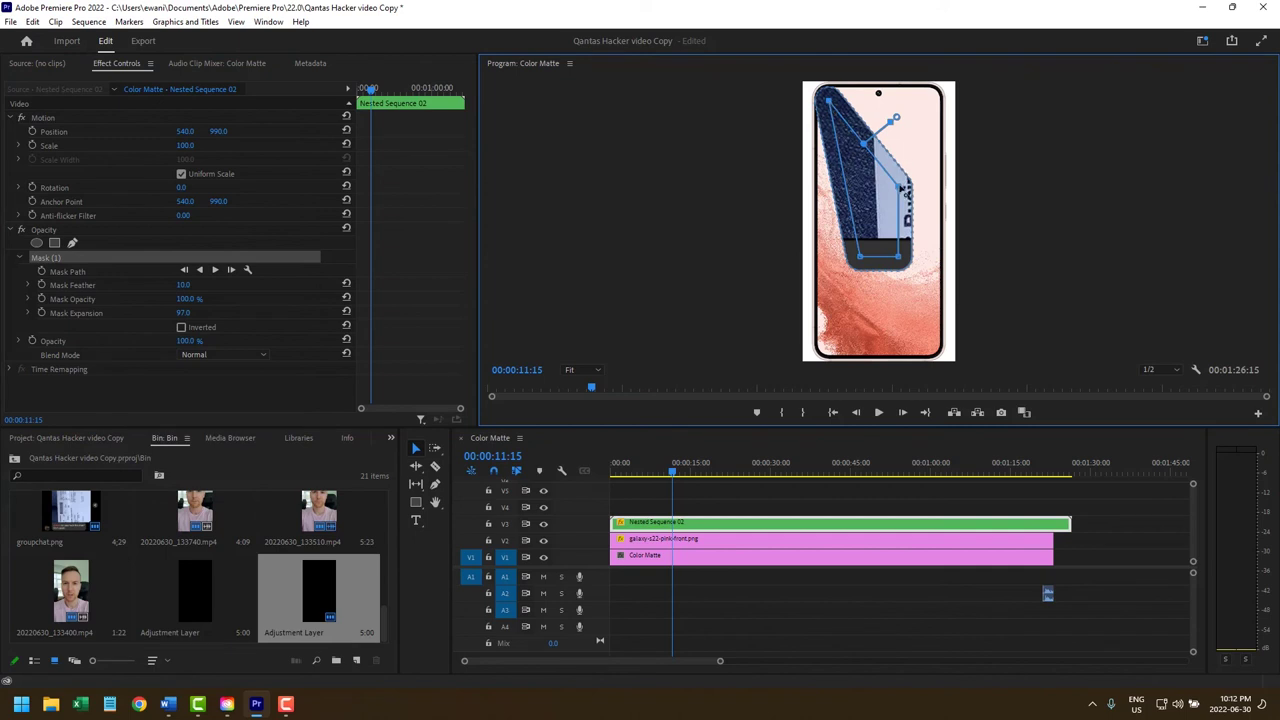
{"action": "left_click_drag", "start_coordinate": [902, 188], "coordinate": [936, 100]}
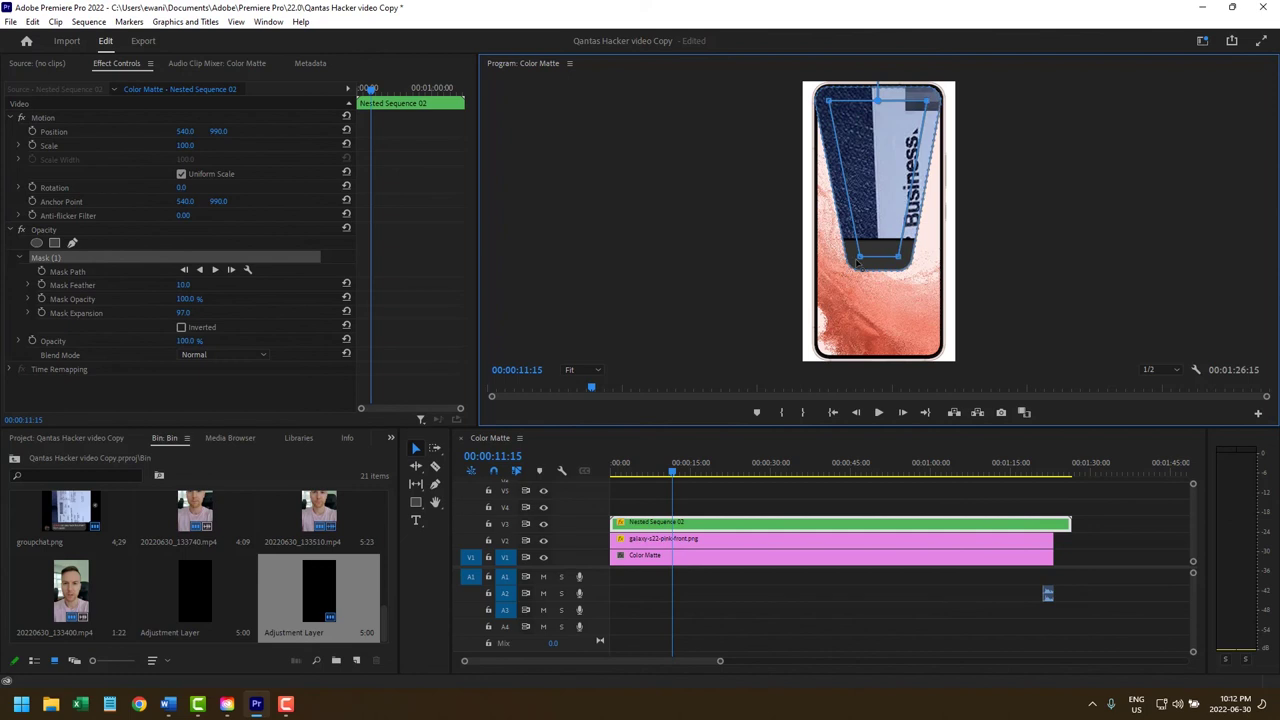
Drag the bottom-left mask corner to the phone's bottom and scrub to preview the fit.
{"action": "left_click_drag", "start_coordinate": [860, 257], "coordinate": [832, 343]}
{"action": "left_click_drag", "start_coordinate": [746, 470], "coordinate": [686, 480]}
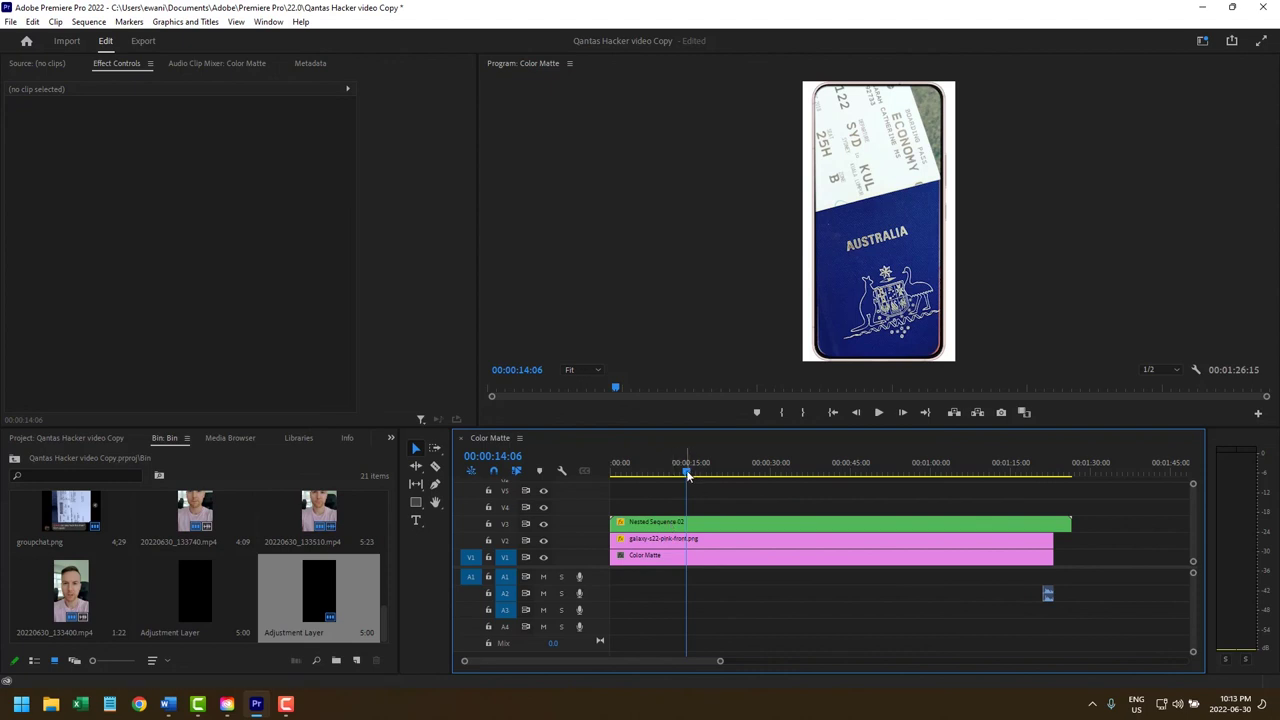
{"action": "mouse_move", "coordinate": [688, 474]}
{"action": "left_mouse_down"}
{"action": "mouse_move", "coordinate": [636, 477]}
{"action": "mouse_move", "coordinate": [739, 488]}
{"action": "mouse_move", "coordinate": [692, 485]}
{"action": "left_mouse_up"}
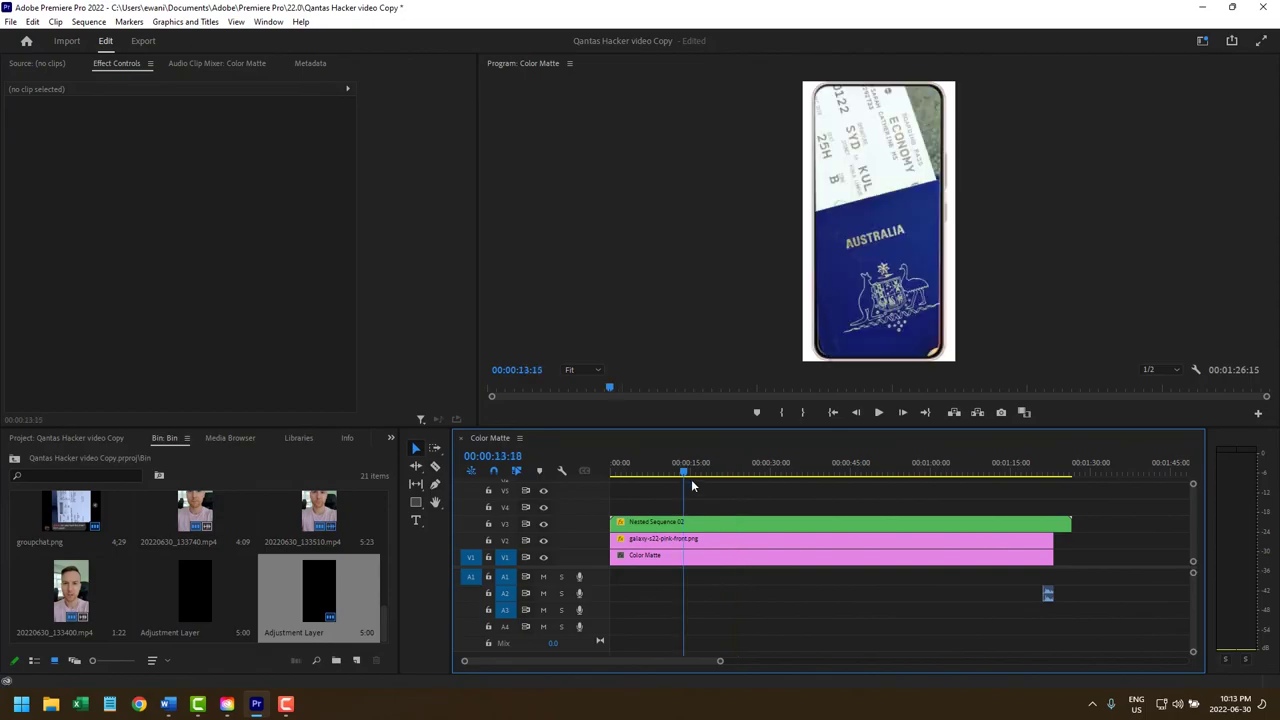